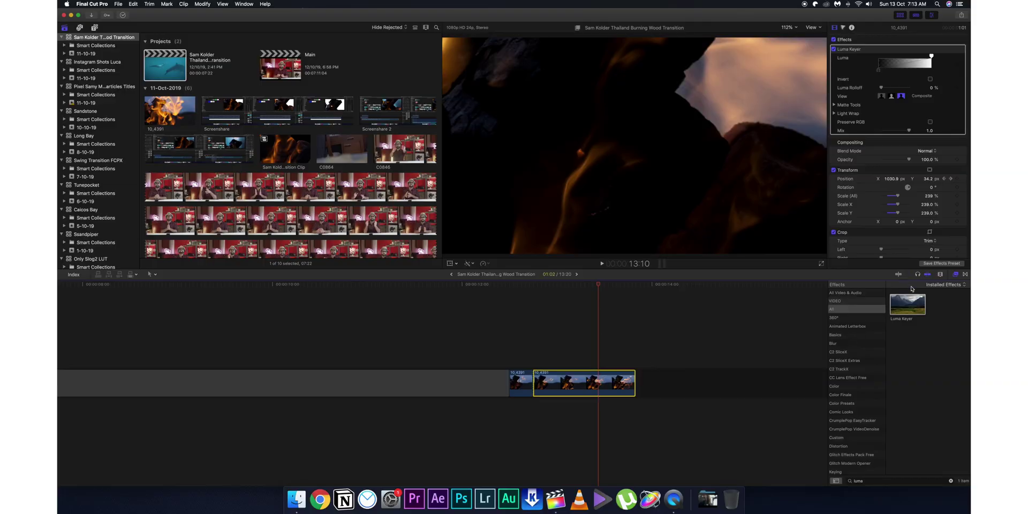
Luma-key the fire clip, delete the extra White solid, and extend the remaining one to the fire clip's length.
{"action": "left_click_drag", "start_coordinate": [907, 309], "coordinate": [582, 385]}
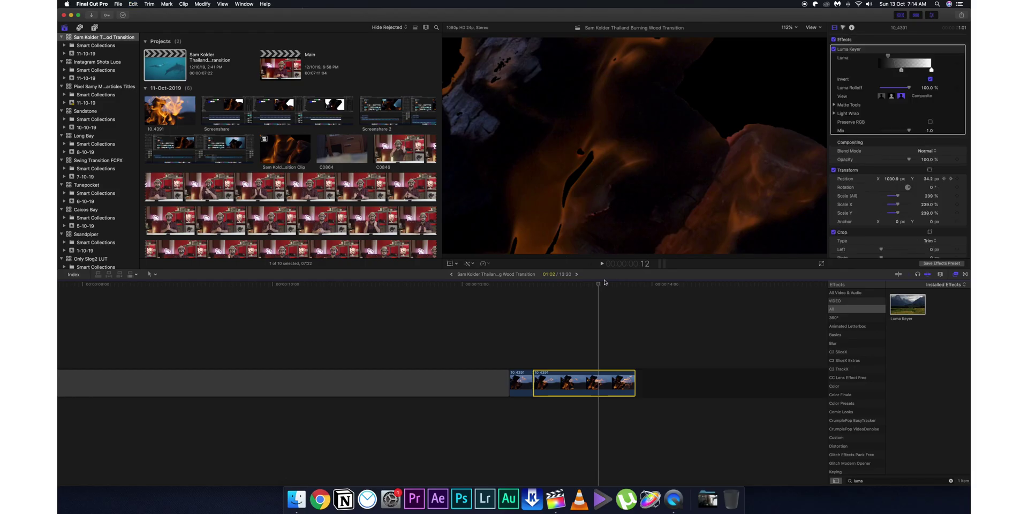
{"action": "mouse_move", "coordinate": [554, 286]}
{"action": "left_mouse_down"}
{"action": "mouse_move", "coordinate": [525, 283]}
{"action": "mouse_move", "coordinate": [613, 282]}
{"action": "mouse_move", "coordinate": [568, 279]}
{"action": "left_mouse_up"}
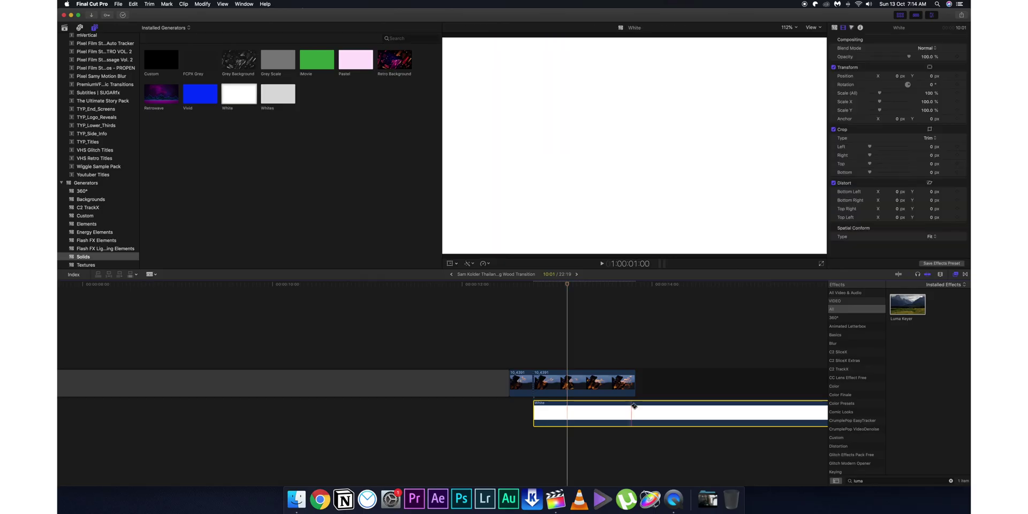
{"action": "left_click", "coordinate": [642, 405]}
{"action": "key", "text": "Delete"}
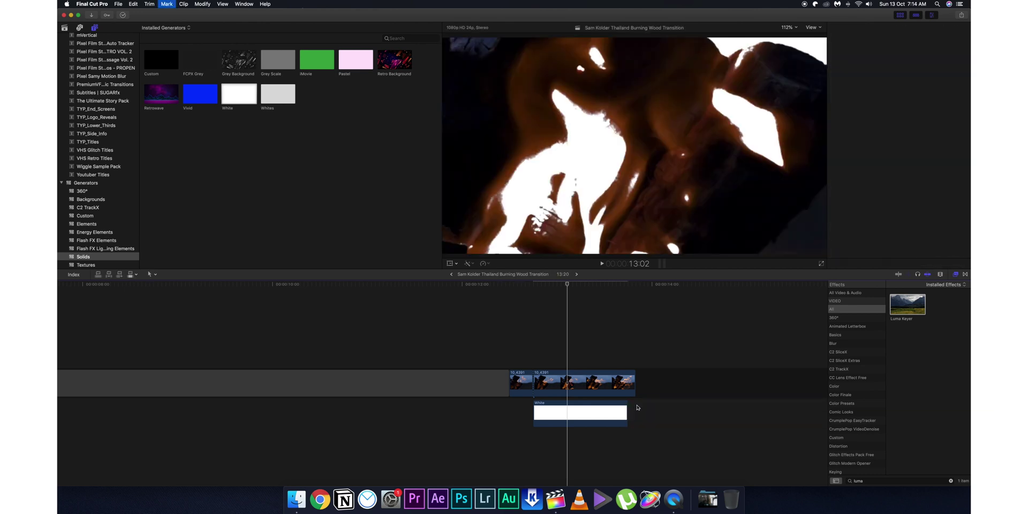
{"action": "left_click_drag", "start_coordinate": [627, 407], "coordinate": [635, 408]}
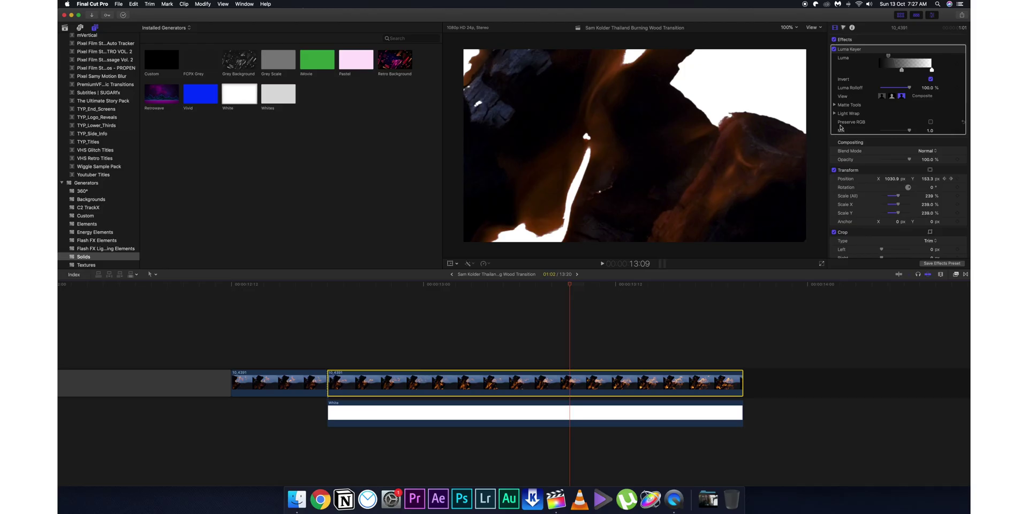
Try soften, erode and Light Wrap on the fire key's matte, then undo the softening.
{"action": "left_click", "coordinate": [833, 114]}
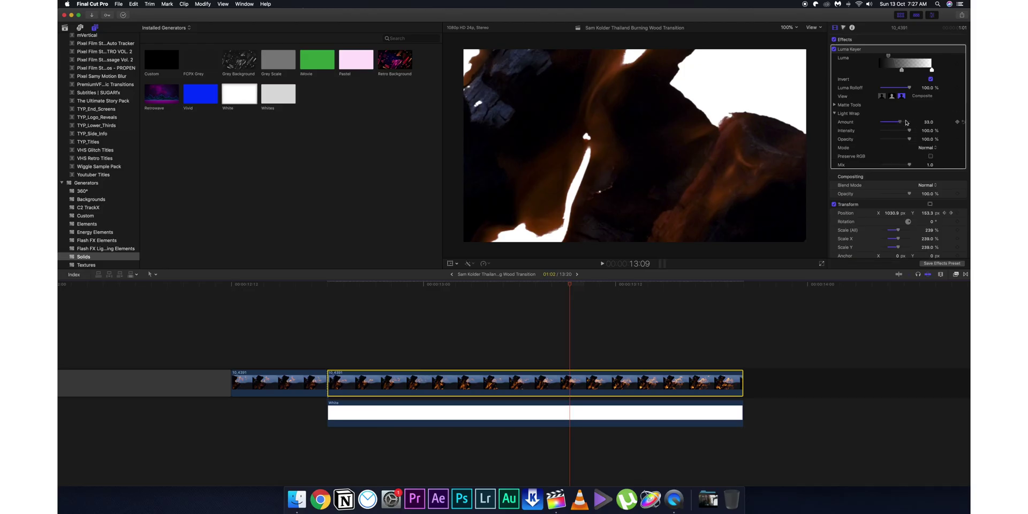
{"action": "left_click", "coordinate": [850, 105]}
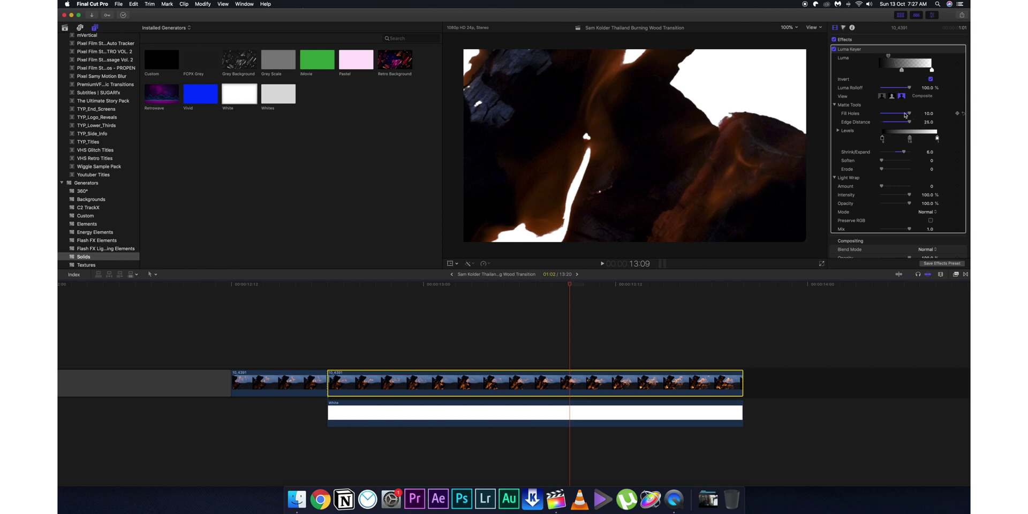
{"action": "left_click_drag", "start_coordinate": [882, 160], "coordinate": [910, 161]}
{"action": "left_click_drag", "start_coordinate": [882, 169], "coordinate": [915, 187]}
{"action": "key", "text": "super+z"}
{"action": "key", "text": "super+z"}
{"action": "key", "text": "super+z"}
{"action": "key", "text": "super+z"}
{"action": "key", "text": "super+z"}
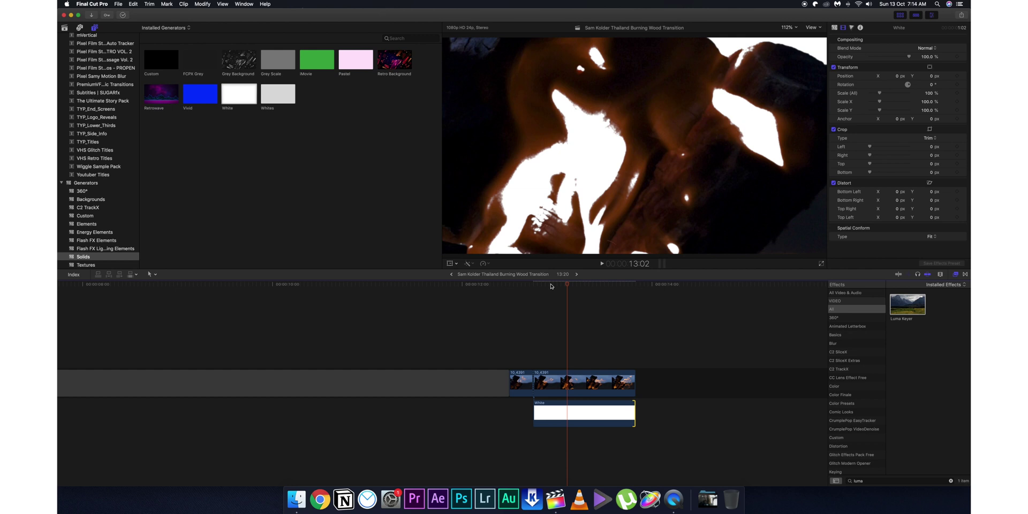
Preview the transition, then duplicate the fire clip onto a lane above with its luma key off.
{"action": "left_click", "coordinate": [551, 284]}
{"action": "left_click_drag", "start_coordinate": [553, 285], "coordinate": [578, 291]}
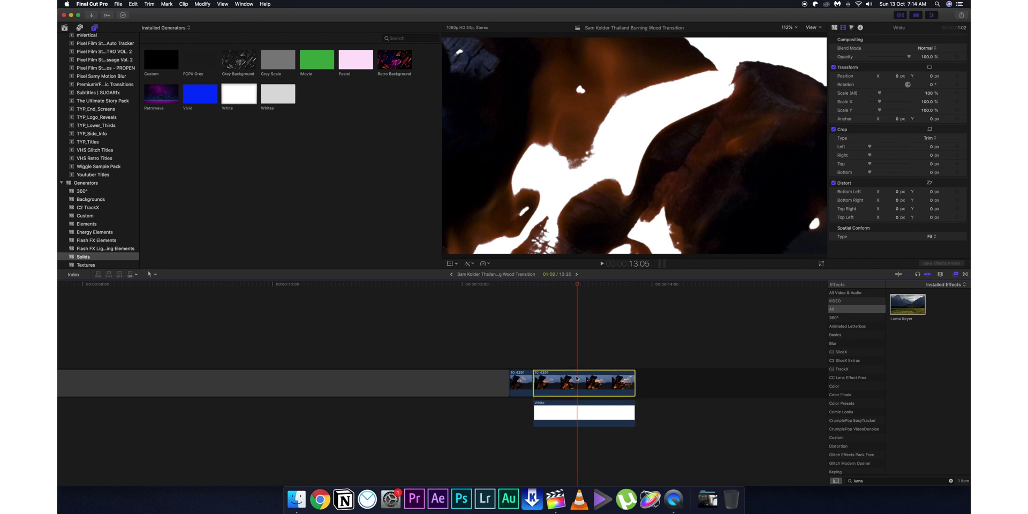
{"action": "left_click_drag", "start_coordinate": [576, 377], "coordinate": [578, 346]}
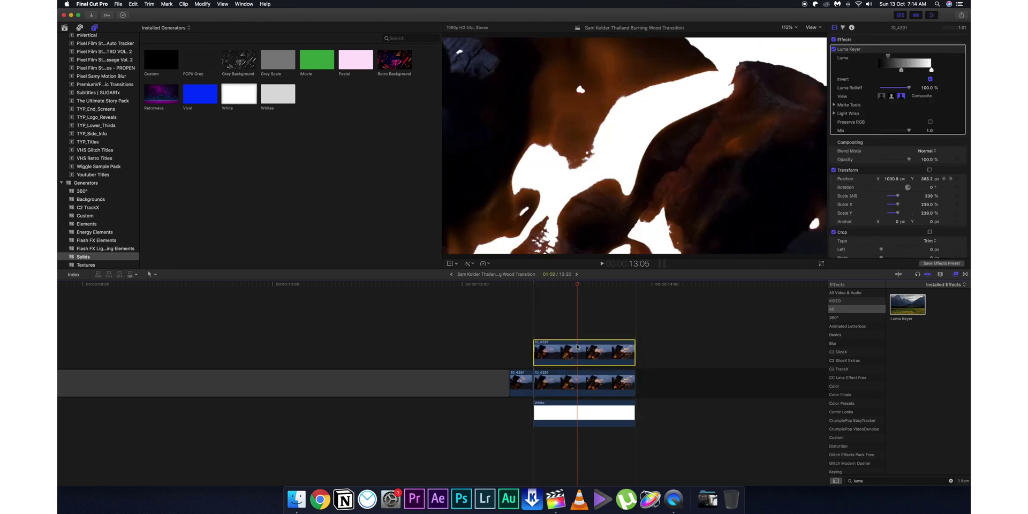
{"action": "left_click", "coordinate": [833, 50]}
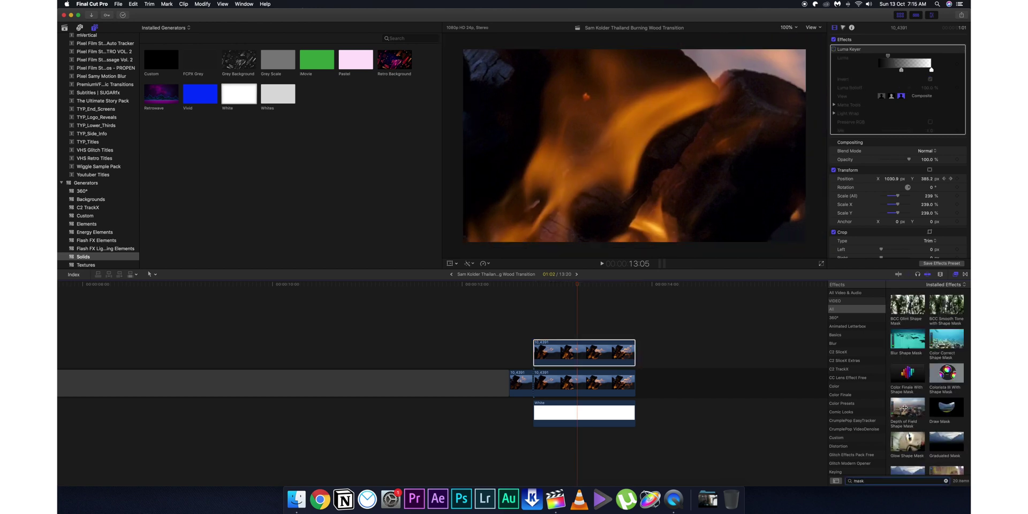
Apply a Draw Mask to the upper fire copy and add control points along the burn edge frame by frame.
{"action": "left_click_drag", "start_coordinate": [946, 414], "coordinate": [582, 352]}
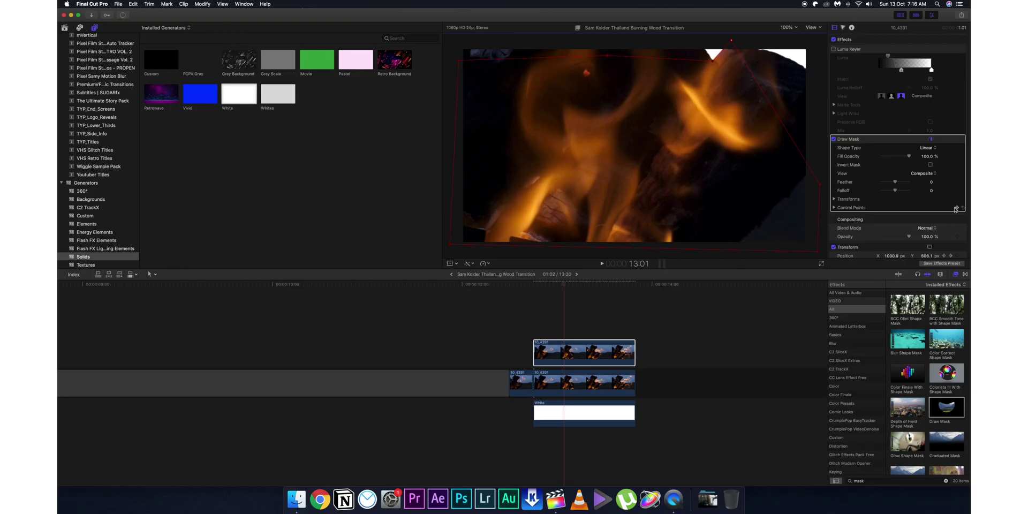
{"action": "left_click", "coordinate": [834, 199]}
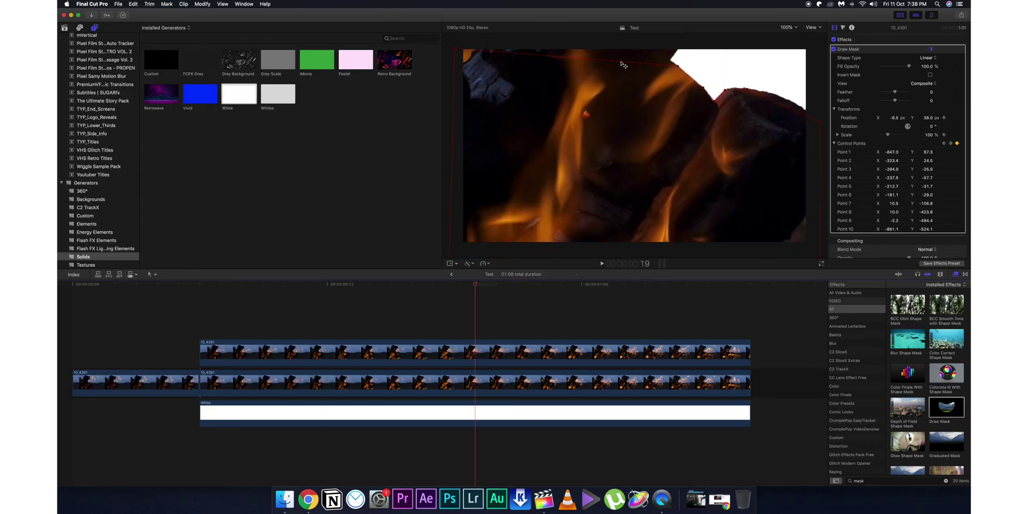
{"action": "left_click", "coordinate": [567, 61]}
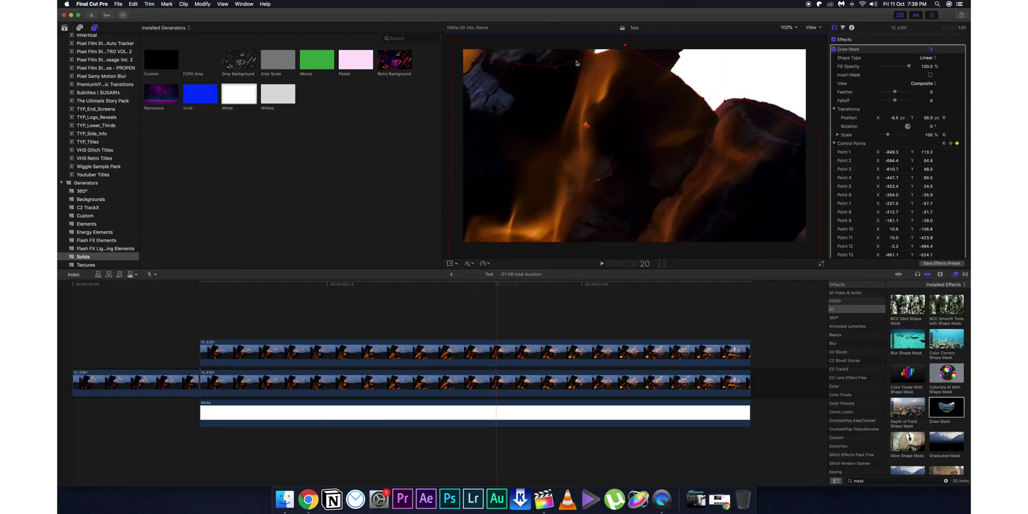
{"action": "key", "text": "Right"}
{"action": "key", "text": "Right"}
{"action": "key", "text": "Right"}
{"action": "key", "text": "Right"}
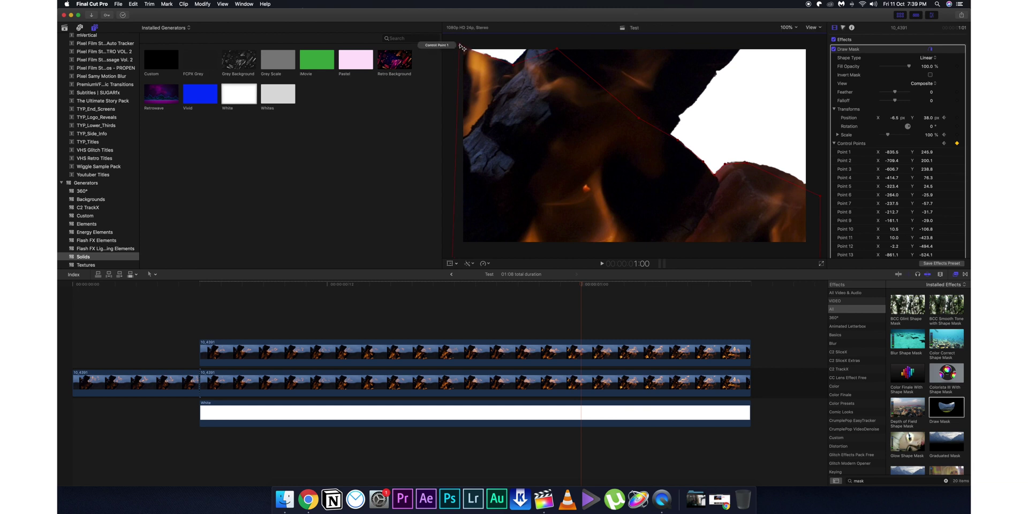
{"action": "key", "text": "space"}
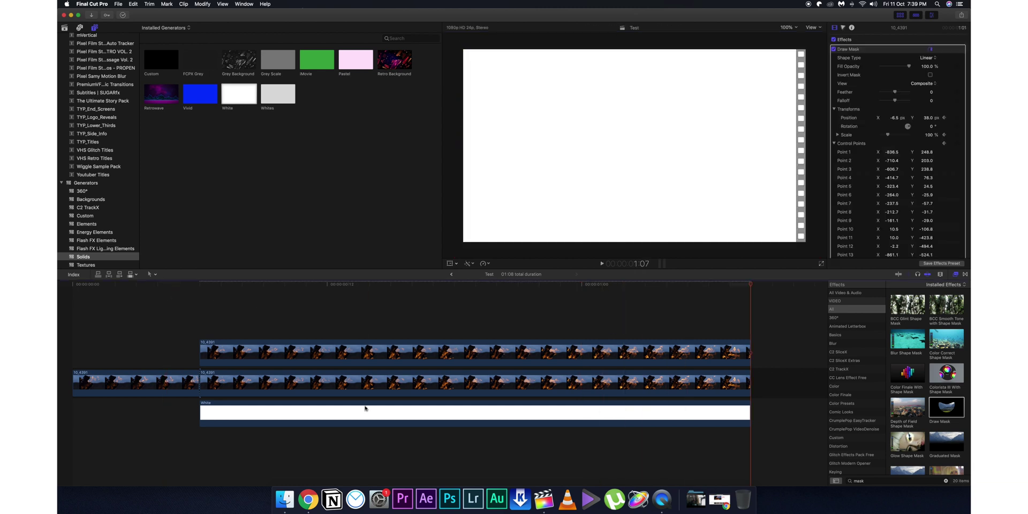
Delete the White solid clip from the timeline.
{"action": "left_click", "coordinate": [369, 411]}
{"action": "key", "text": "Delete"}
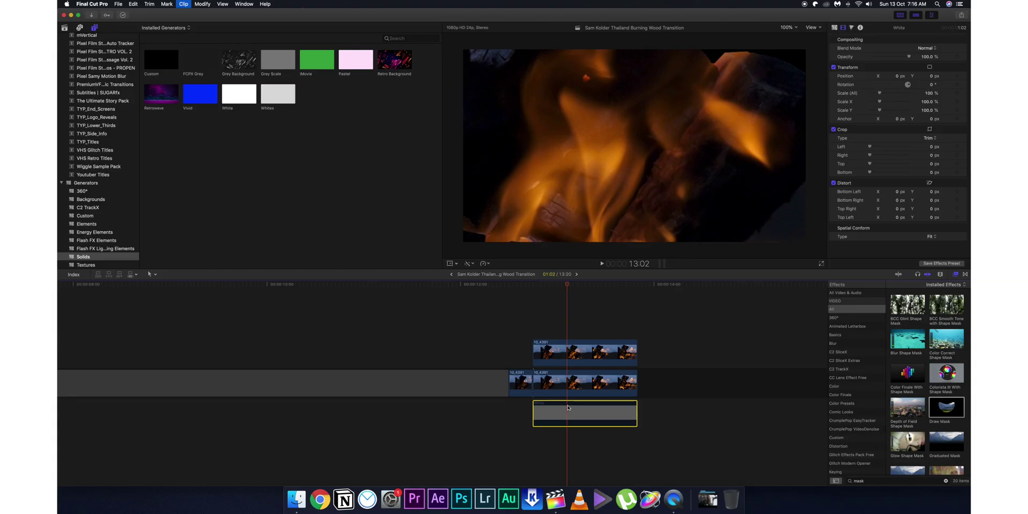
{"action": "key", "text": "Delete"}
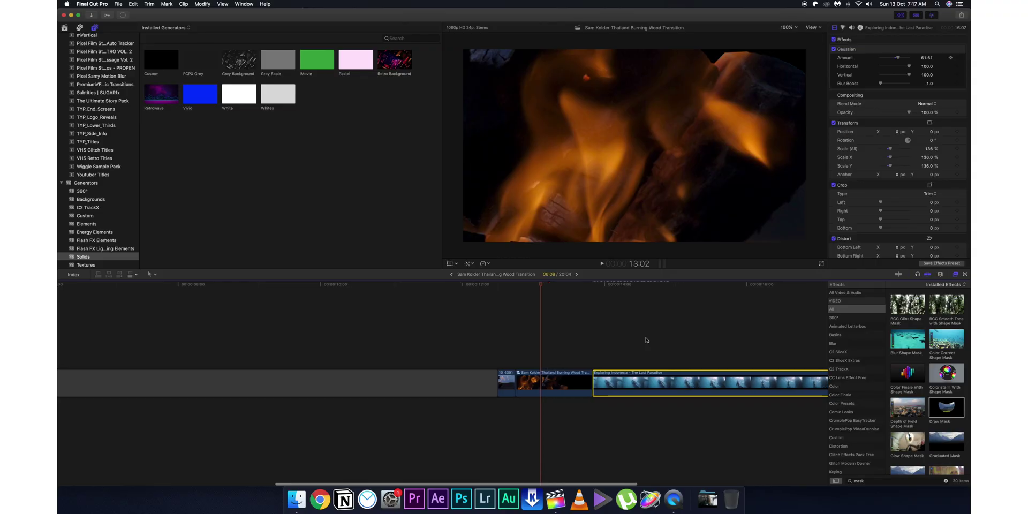
Move Exploring Indonesia to a lane below the fire clip and apply a Gaussian blur to it.
{"action": "left_click_drag", "start_coordinate": [608, 383], "coordinate": [532, 414]}
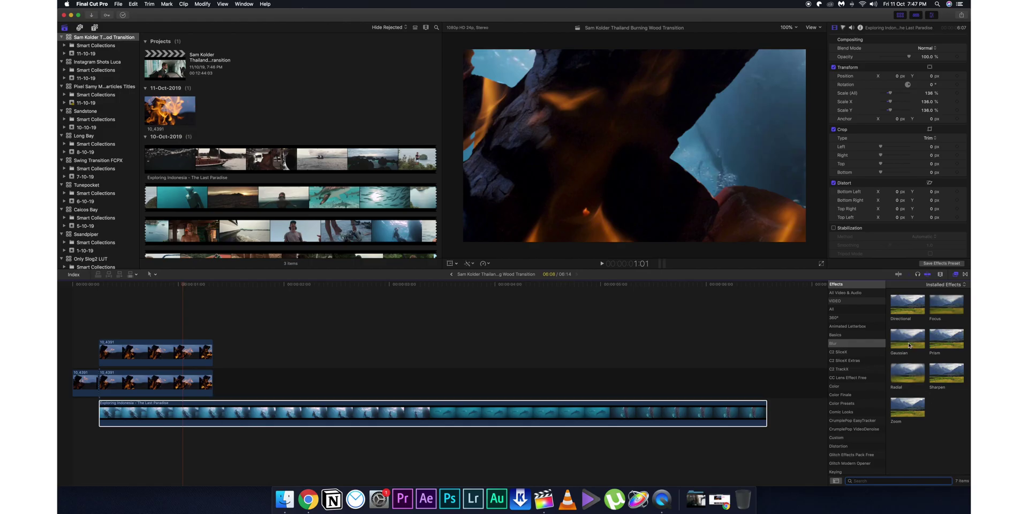
{"action": "left_click_drag", "start_coordinate": [909, 345], "coordinate": [190, 413]}
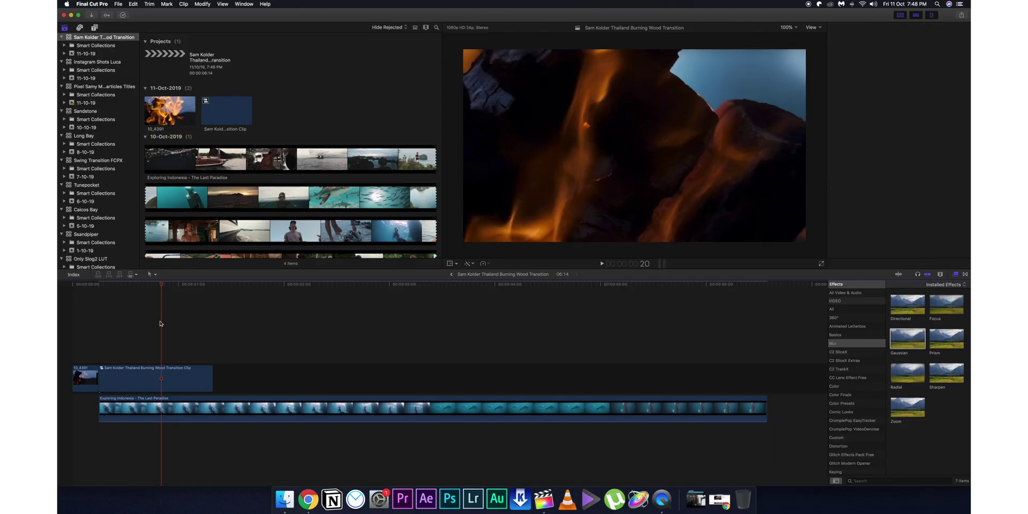
Apply a Directional blur (Angle 270°, Amount 23.3) to the fire transition clip and preview it.
{"action": "left_click_drag", "start_coordinate": [907, 322], "coordinate": [143, 381]}
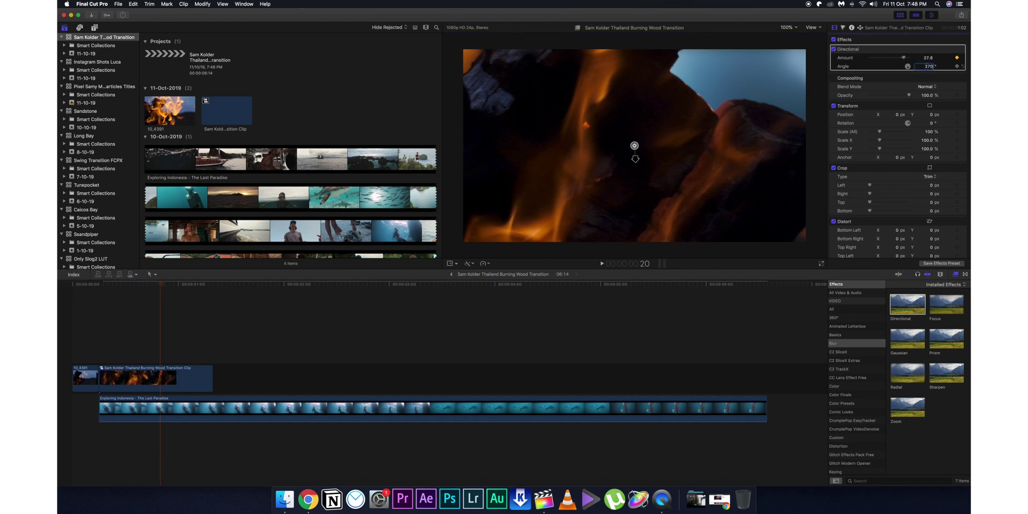
{"action": "mouse_move", "coordinate": [181, 285]}
{"action": "left_mouse_down"}
{"action": "mouse_move", "coordinate": [207, 285]}
{"action": "mouse_move", "coordinate": [122, 285]}
{"action": "mouse_move", "coordinate": [196, 285]}
{"action": "left_mouse_up"}
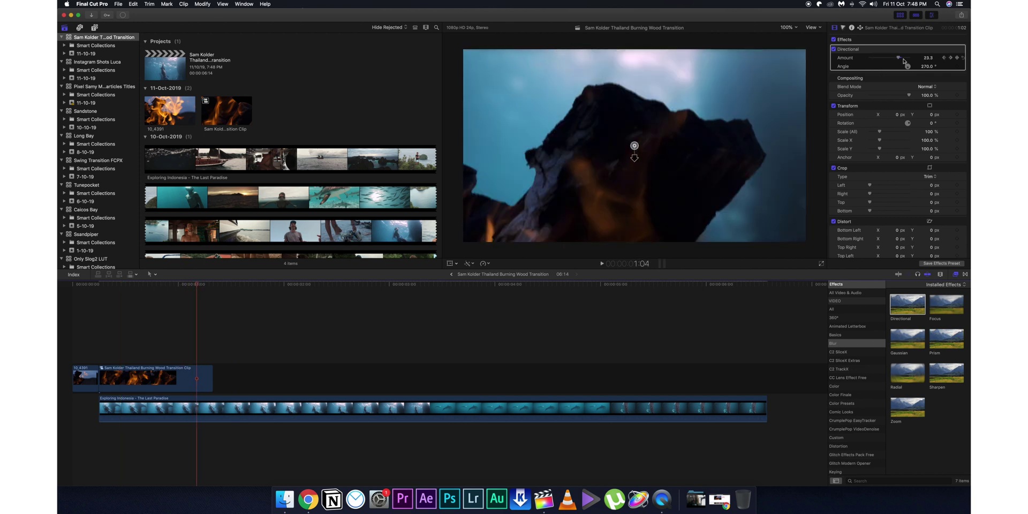